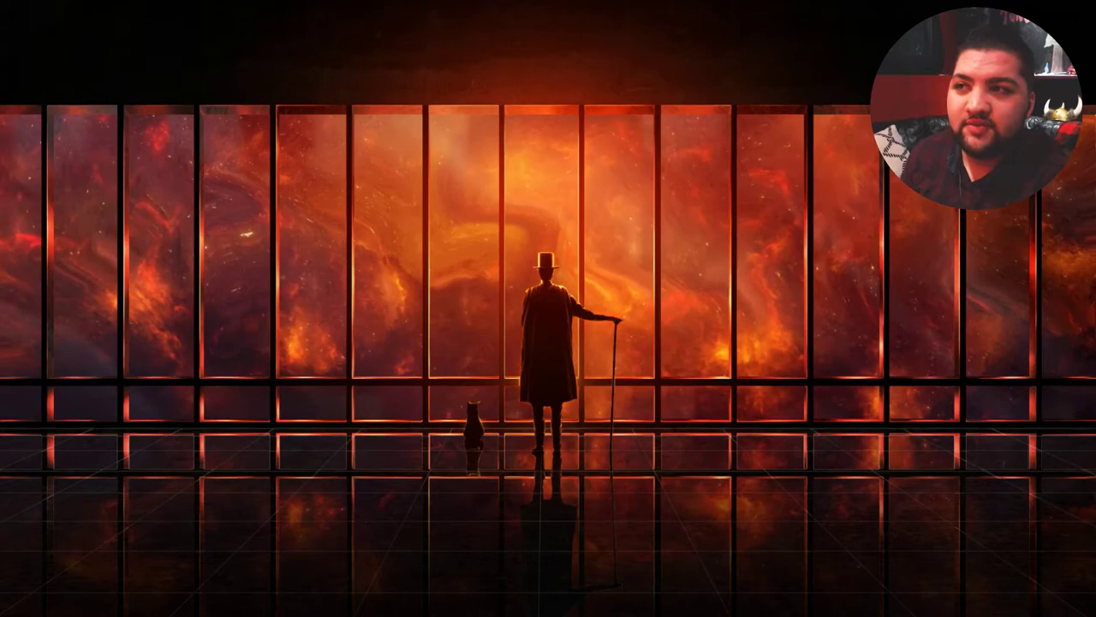
- Bring up the Steam store window and examine the Wallpaper Engine page, including its description, price and available items
left_click_drag(4, 41, 368, 79)
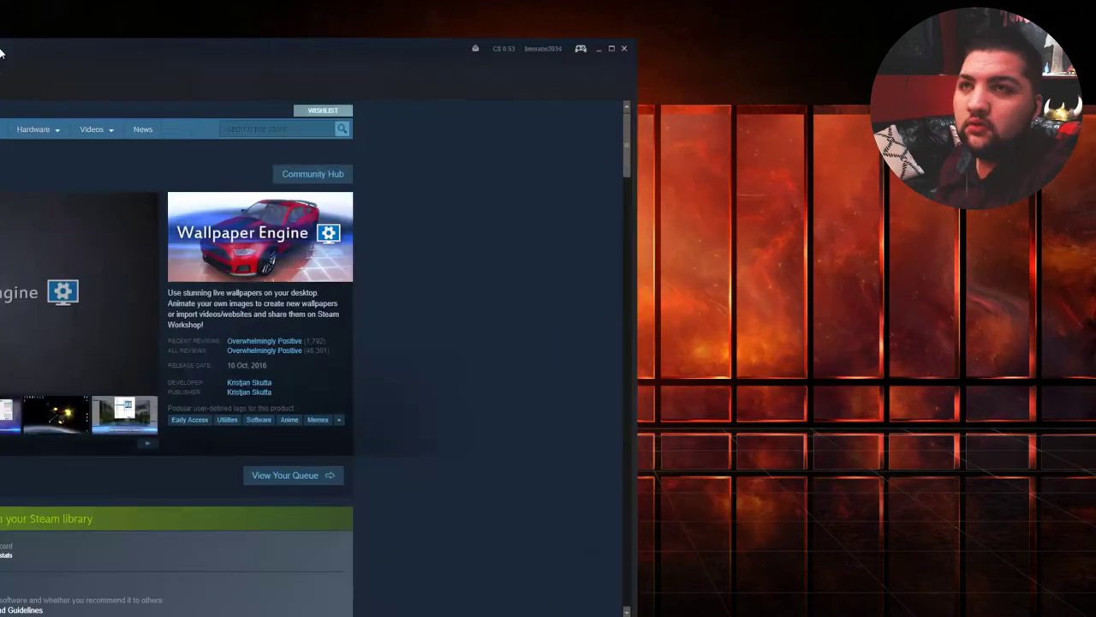
left_click_drag(2, 51, 459, 15)
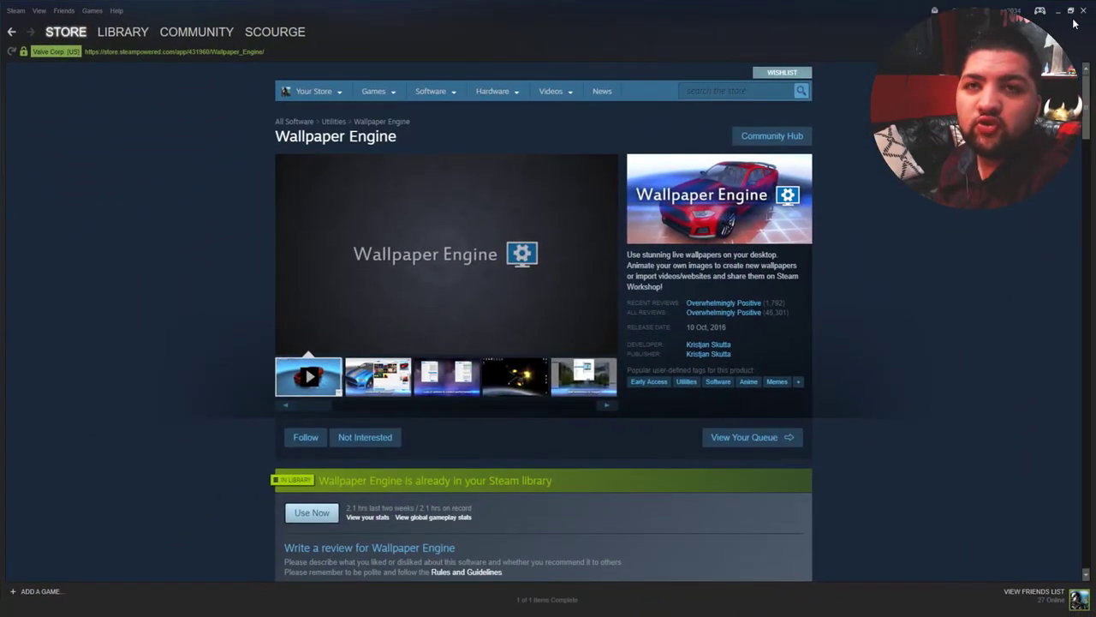
mouse_move(362, 228)
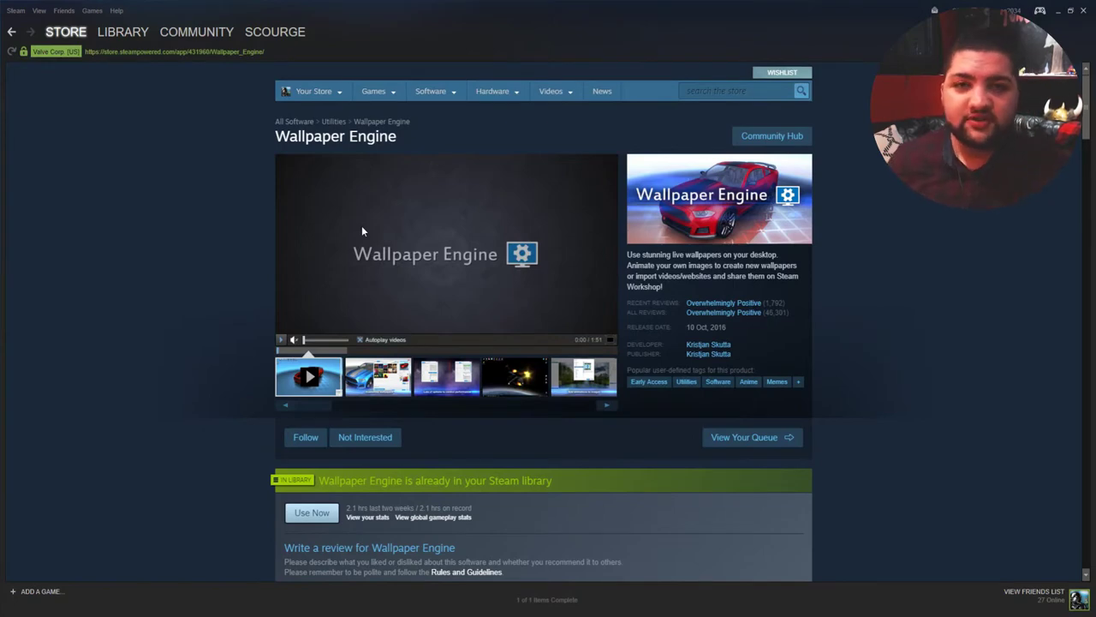
scroll(361, 227, "down", 6)
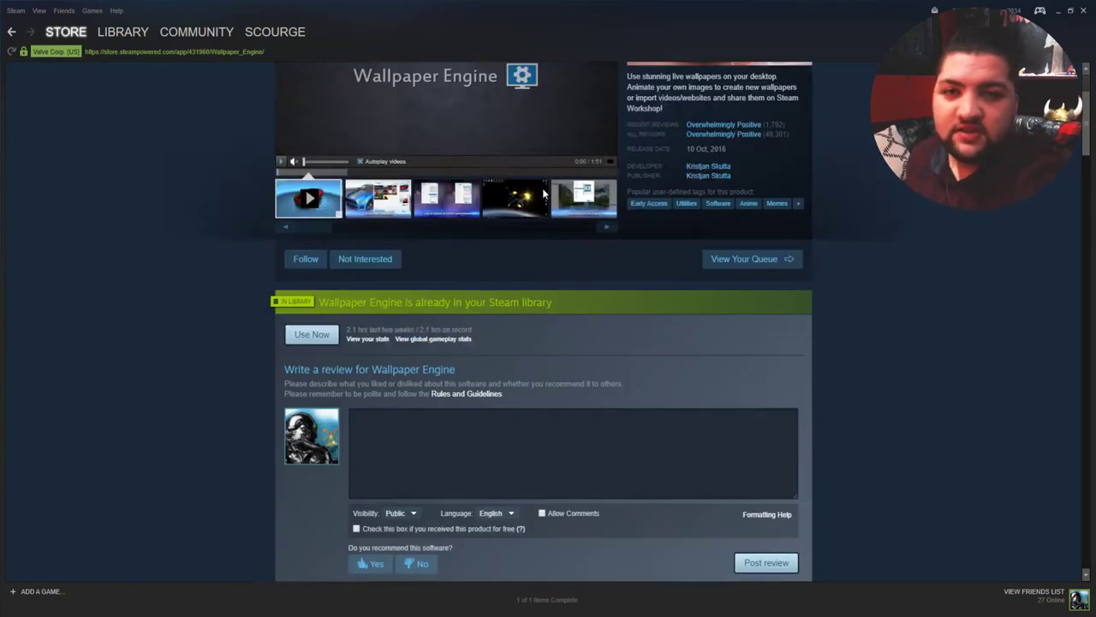
scroll(549, 248, "down", 3)
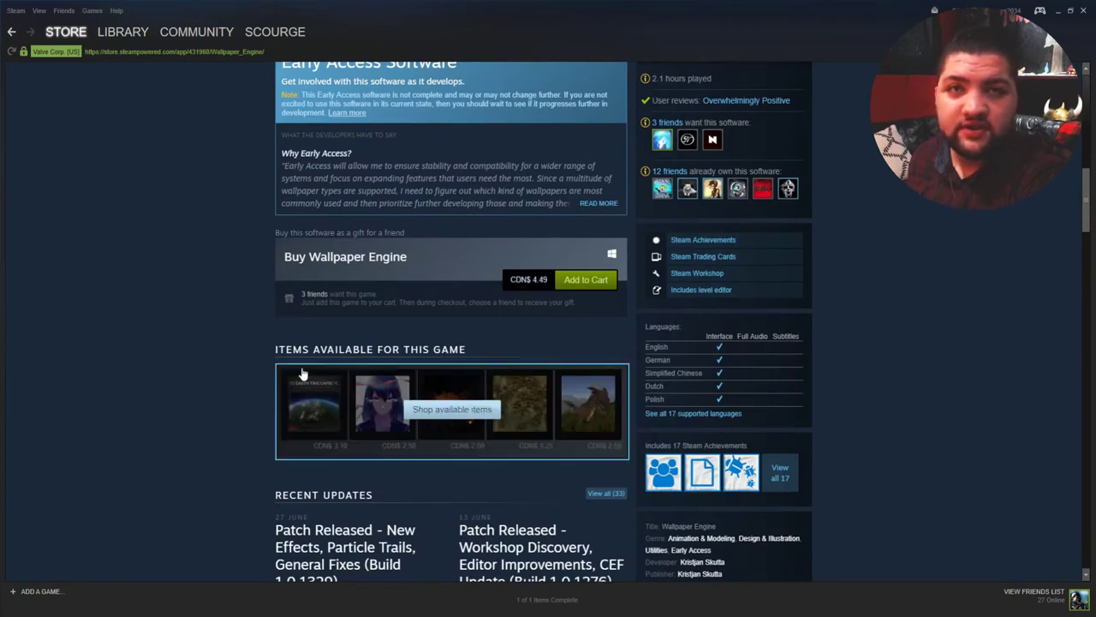
scroll(205, 344, "up", 4)
scroll(205, 350, "up", 6)
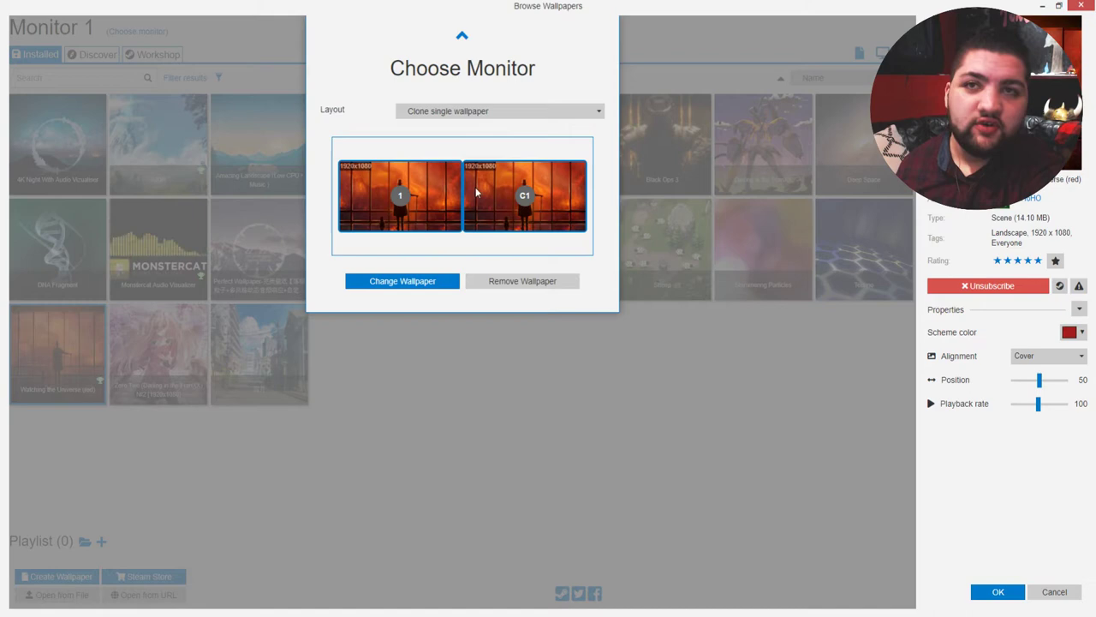
- Review the available monitor layout options, keep Clone single wallpaper, and return to the installed wallpapers
left_click(501, 110)
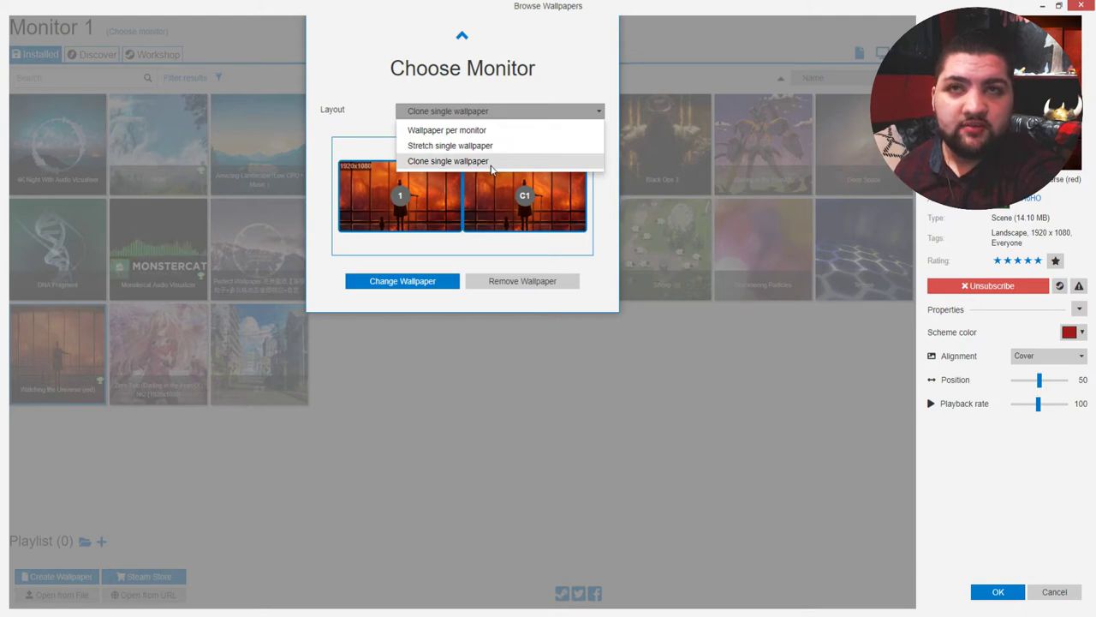
left_click(570, 86)
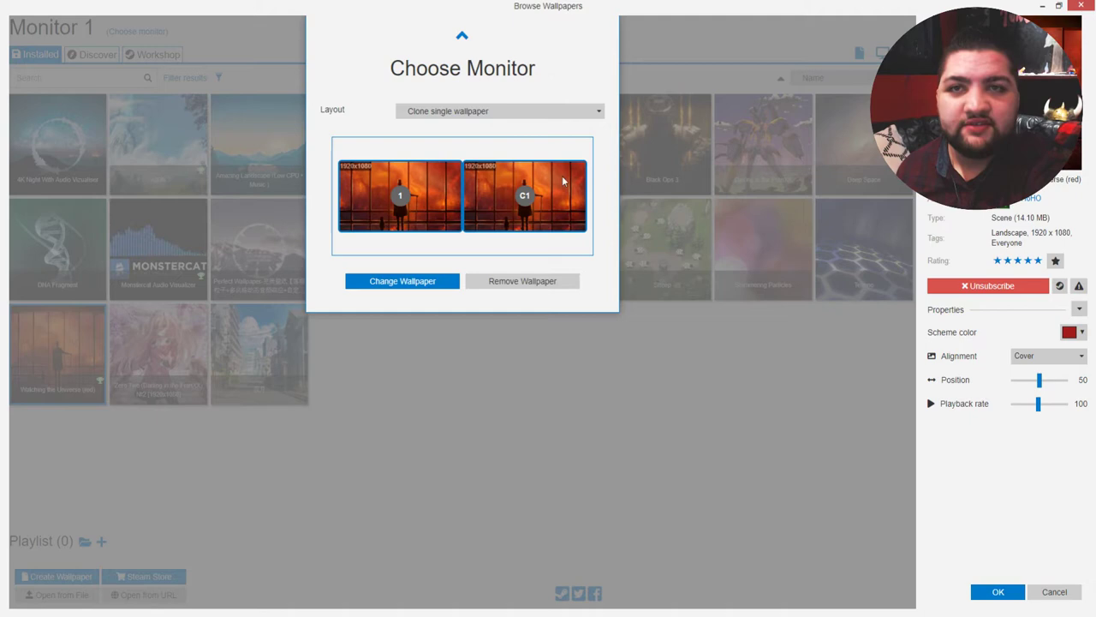
left_click(774, 272)
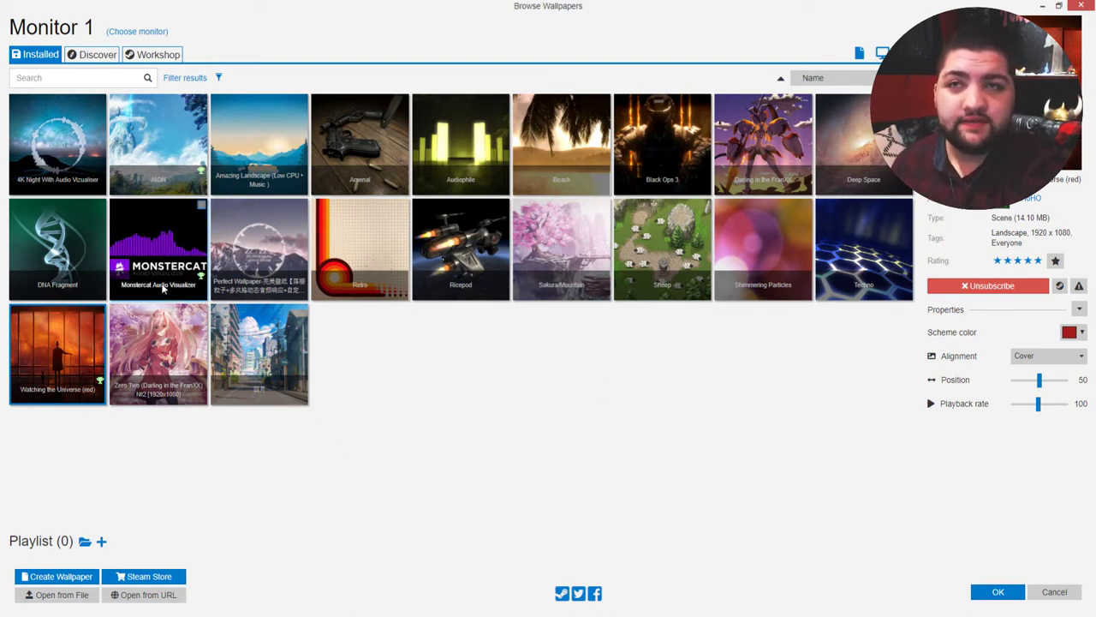
- Search the Workshop wallpapers for "space"
left_click(168, 56)
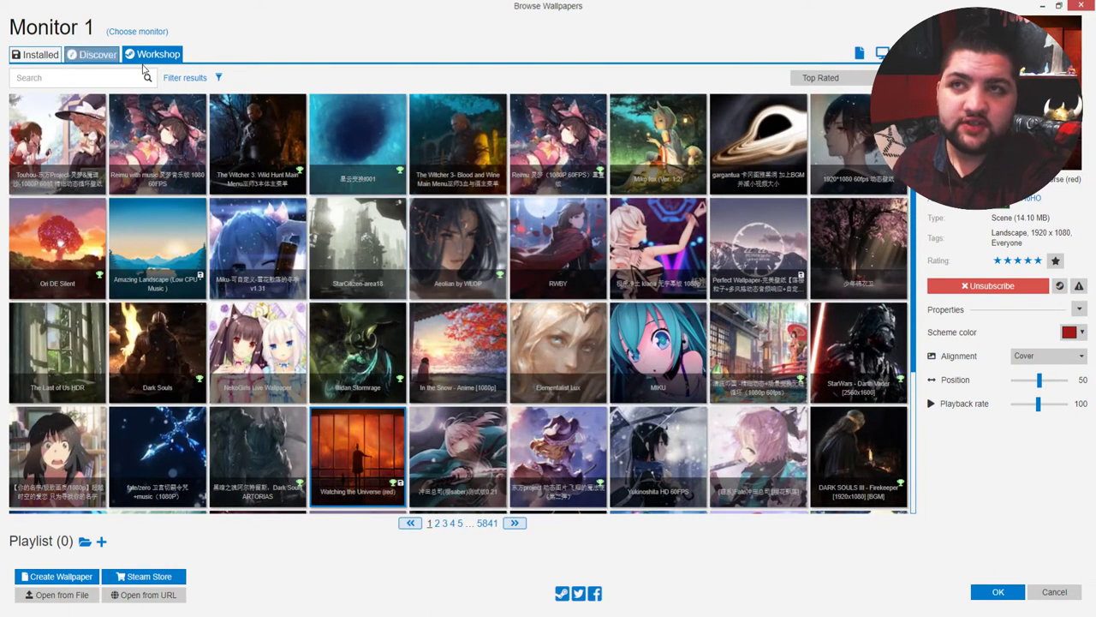
left_click(96, 79)
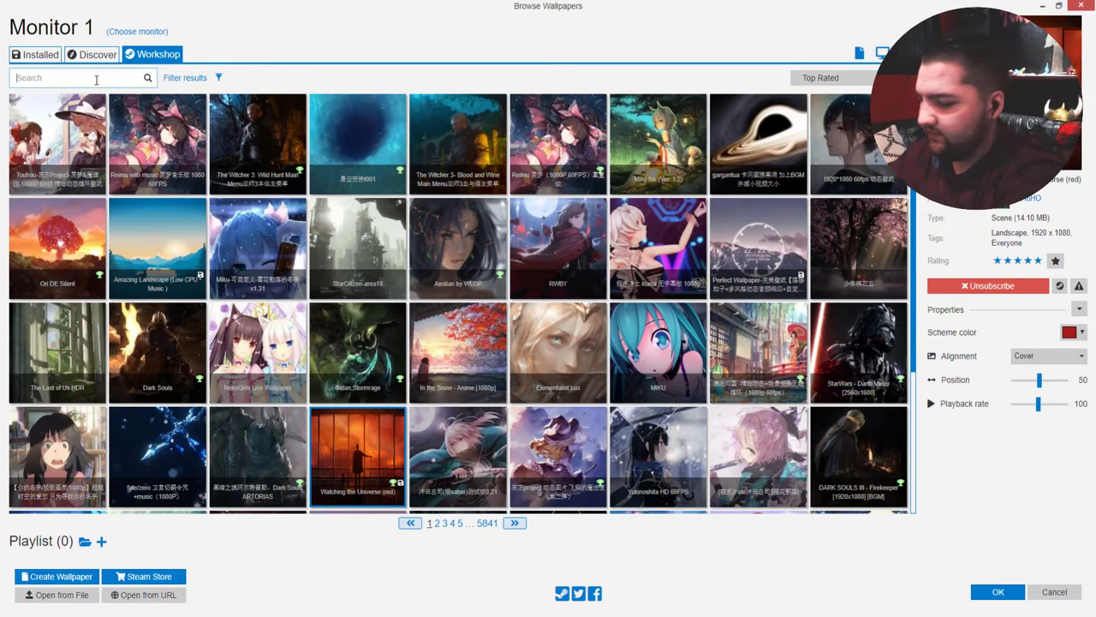
type("space")
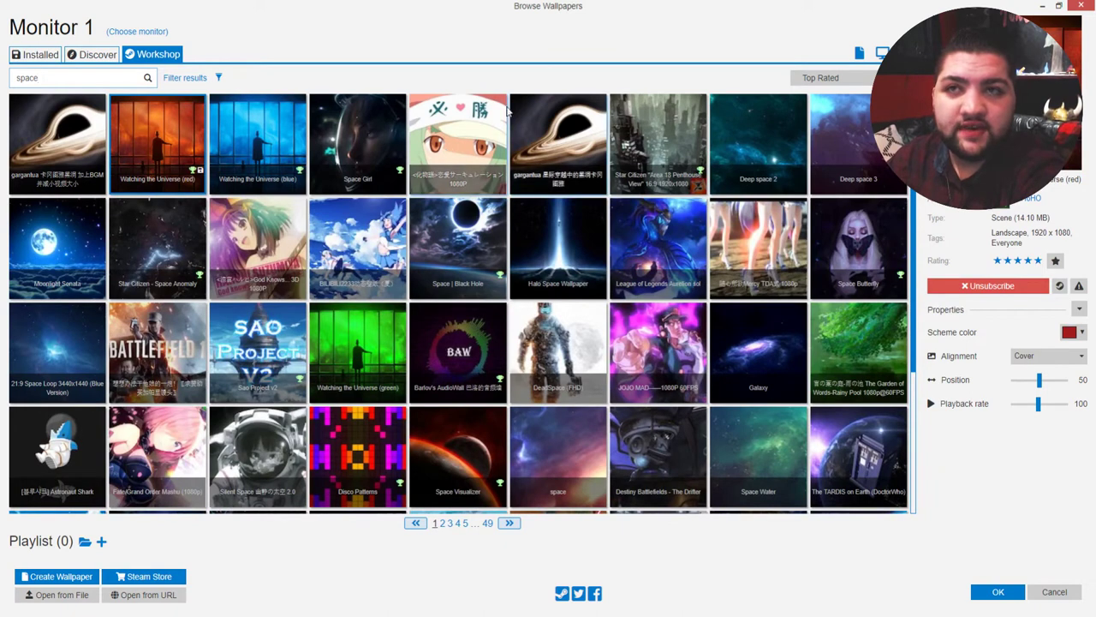
- Subscribe to the Moonlight Sonata wallpaper and slightly increase its position and playback rate
left_click(56, 249)
left_click(998, 287)
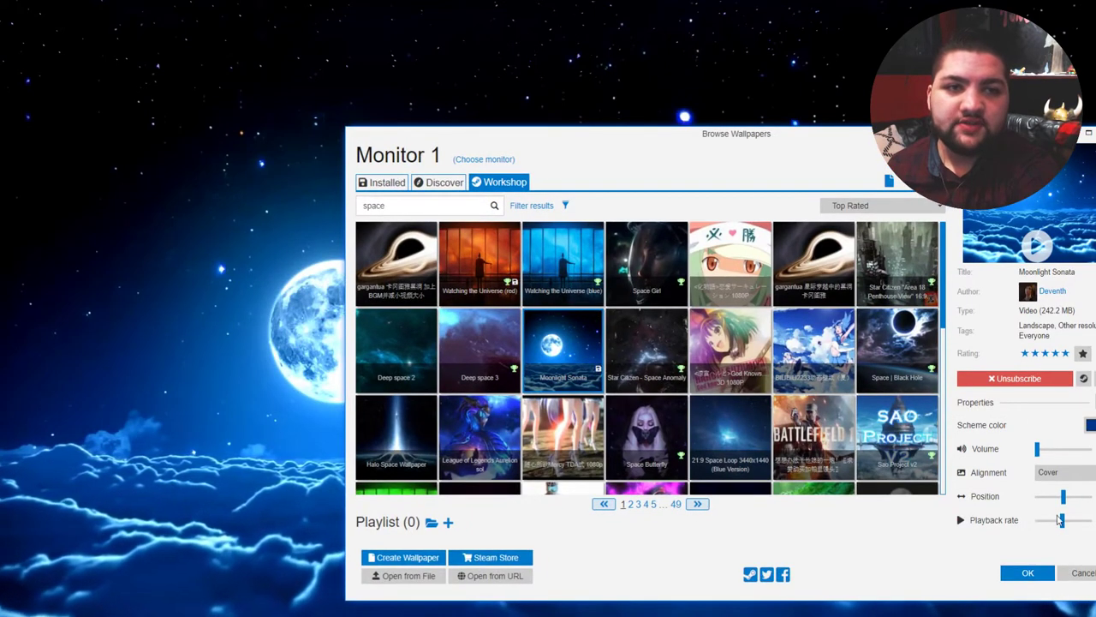
mouse_move(1065, 501)
left_mouse_down()
mouse_move(1074, 520)
mouse_move(1089, 520)
mouse_move(1027, 521)
mouse_move(1069, 521)
left_mouse_up()
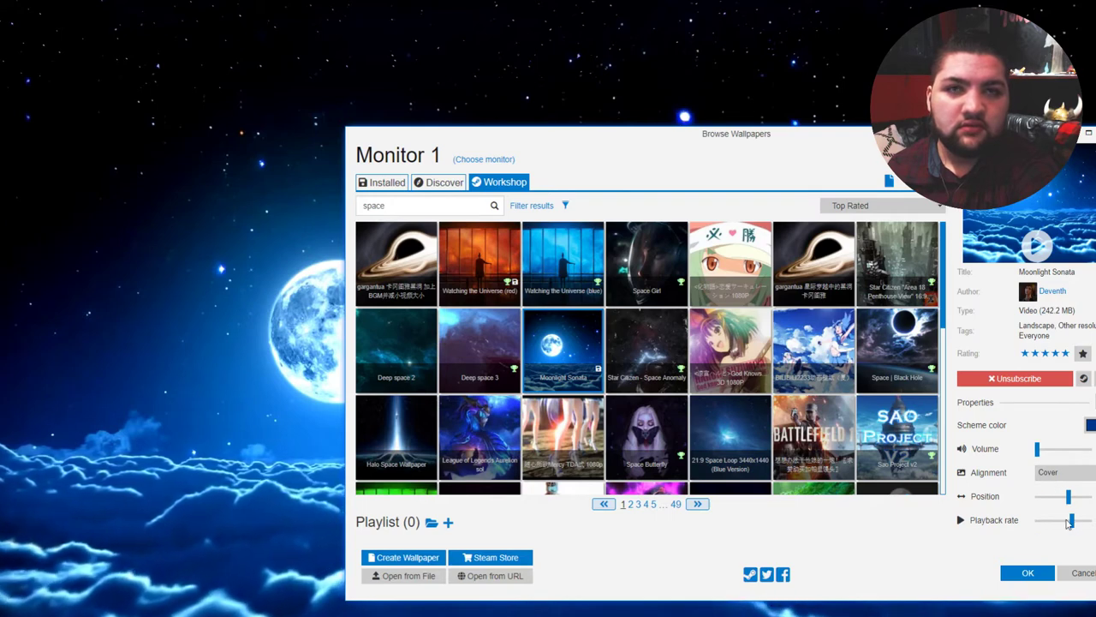
- Switch to the installed Monstercat Audio Visualizer wallpaper and review its header, sub header and background image properties
left_click(382, 181)
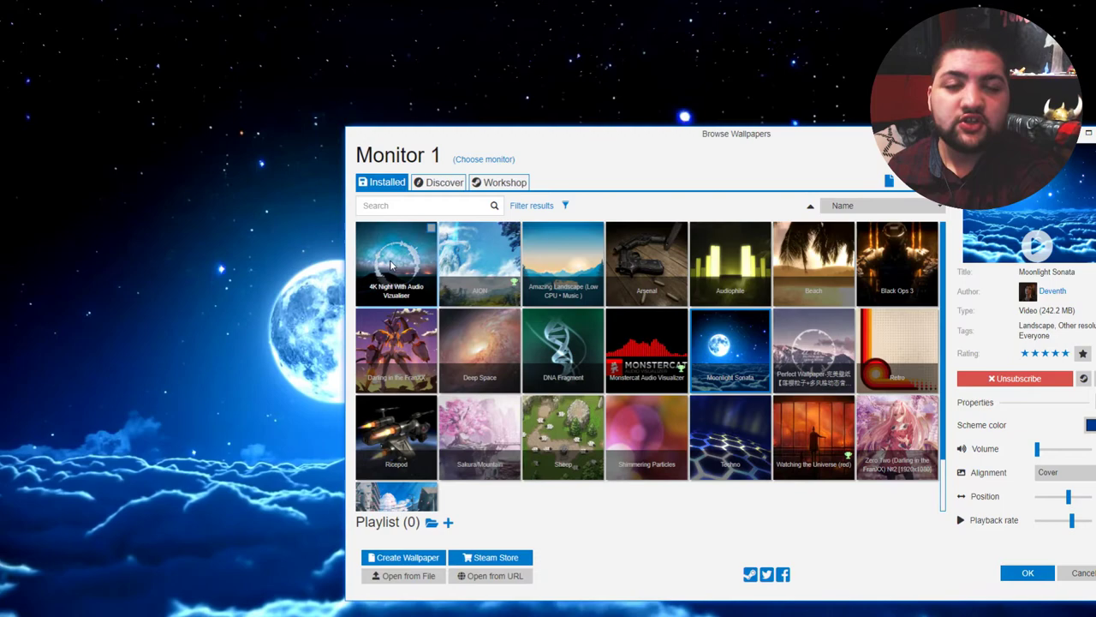
left_click(647, 346)
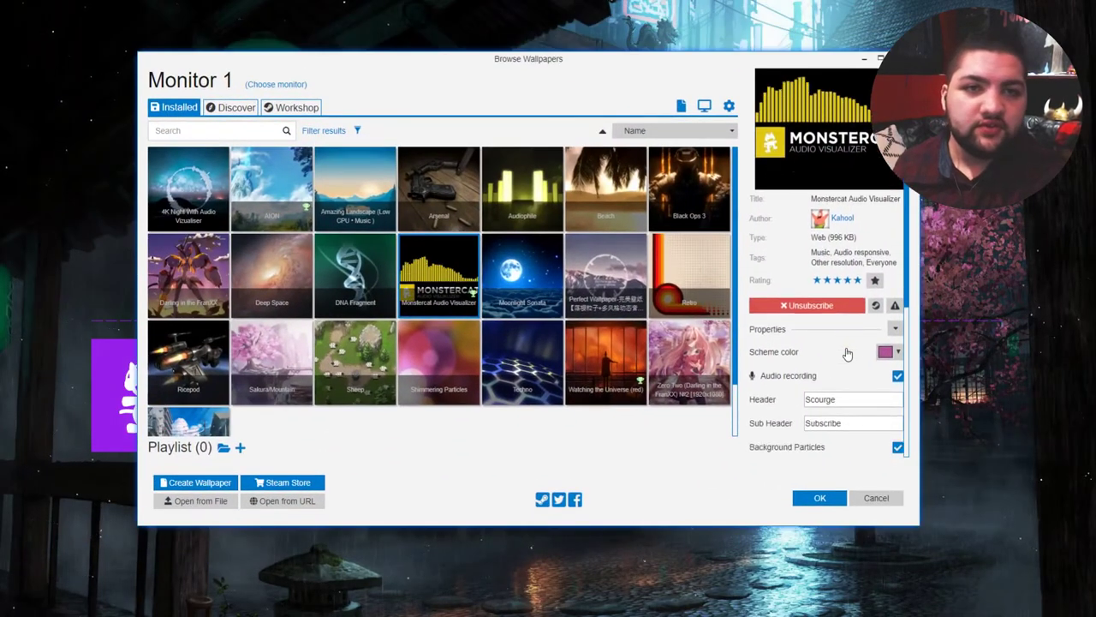
scroll(846, 353, "down", 3)
left_click(829, 253)
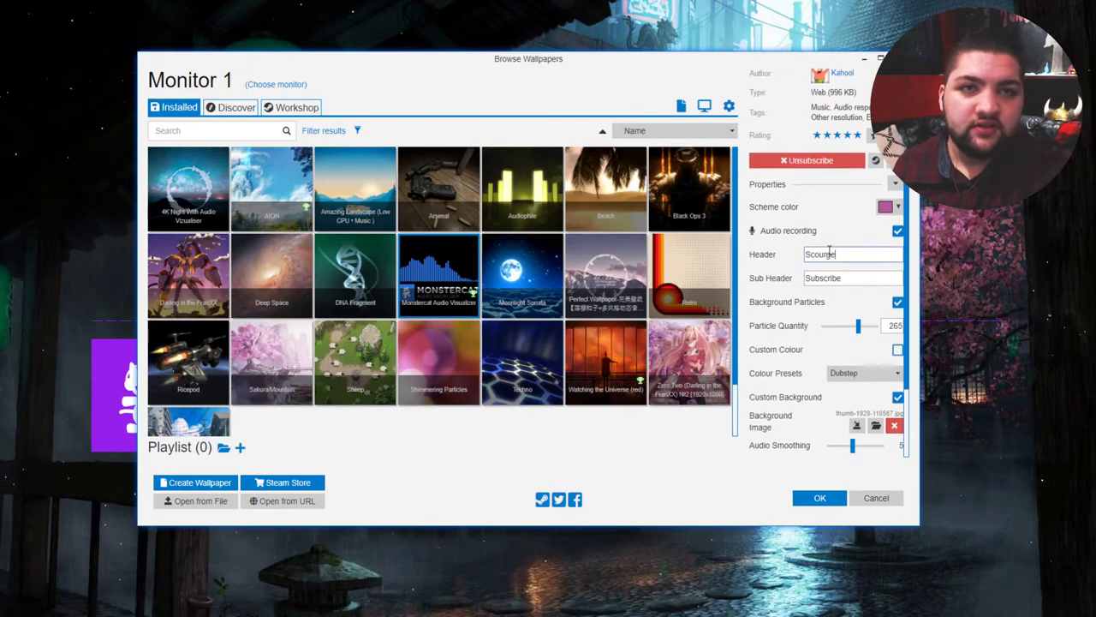
double_click(829, 254)
key("Tab")
scroll(869, 248, "down", 3)
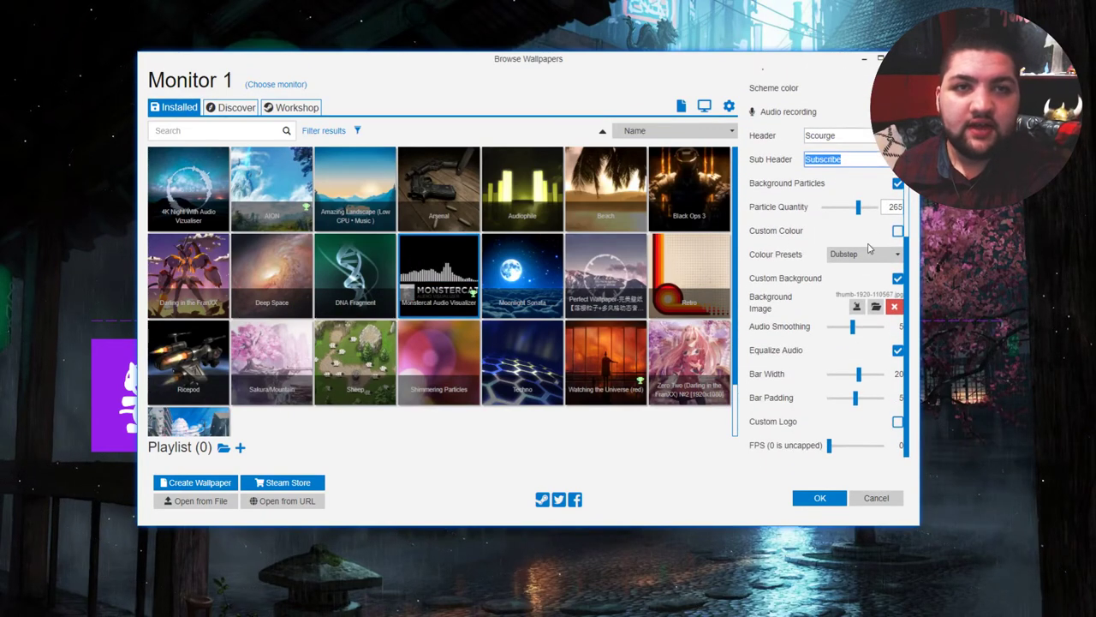
left_click(876, 308)
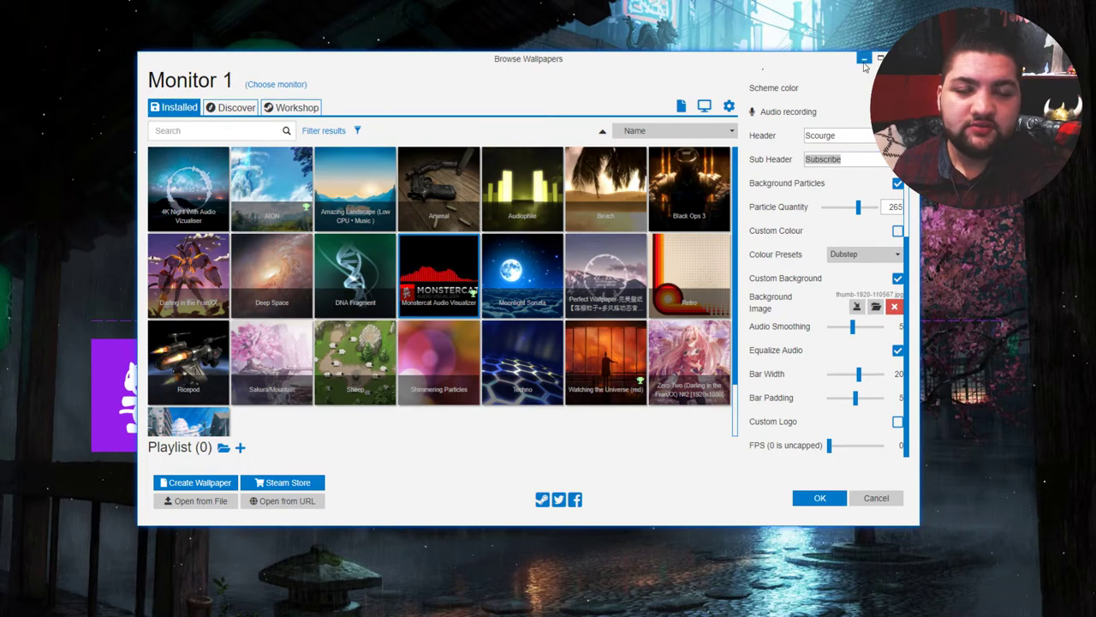
left_click_drag(588, 66, 617, 39)
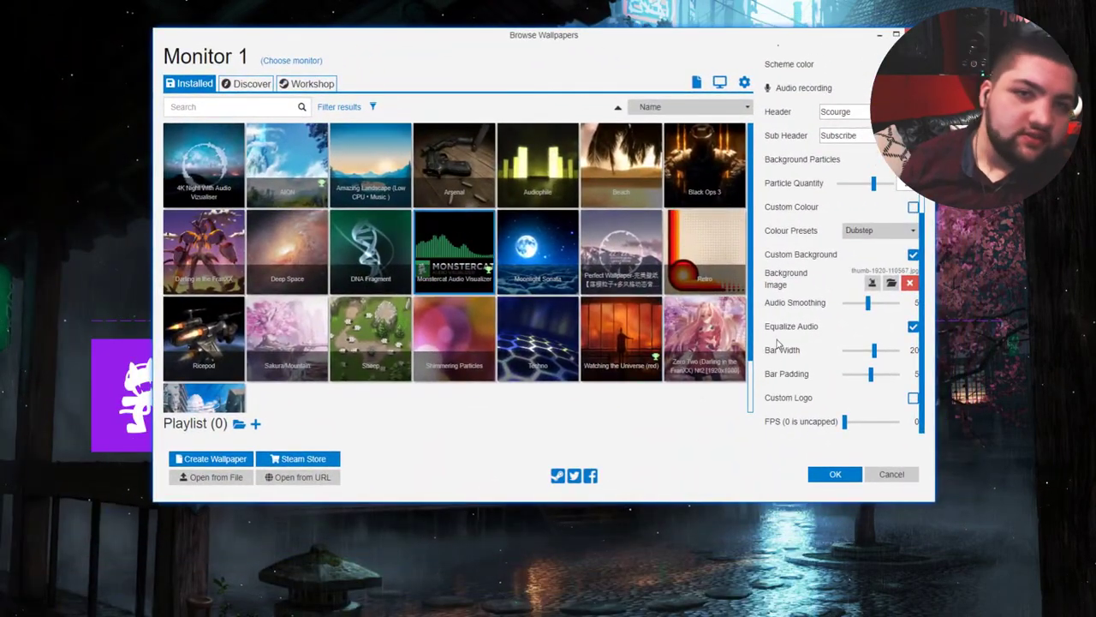
- Review the playback and quality options in the performance settings and close the settings
left_click(744, 82)
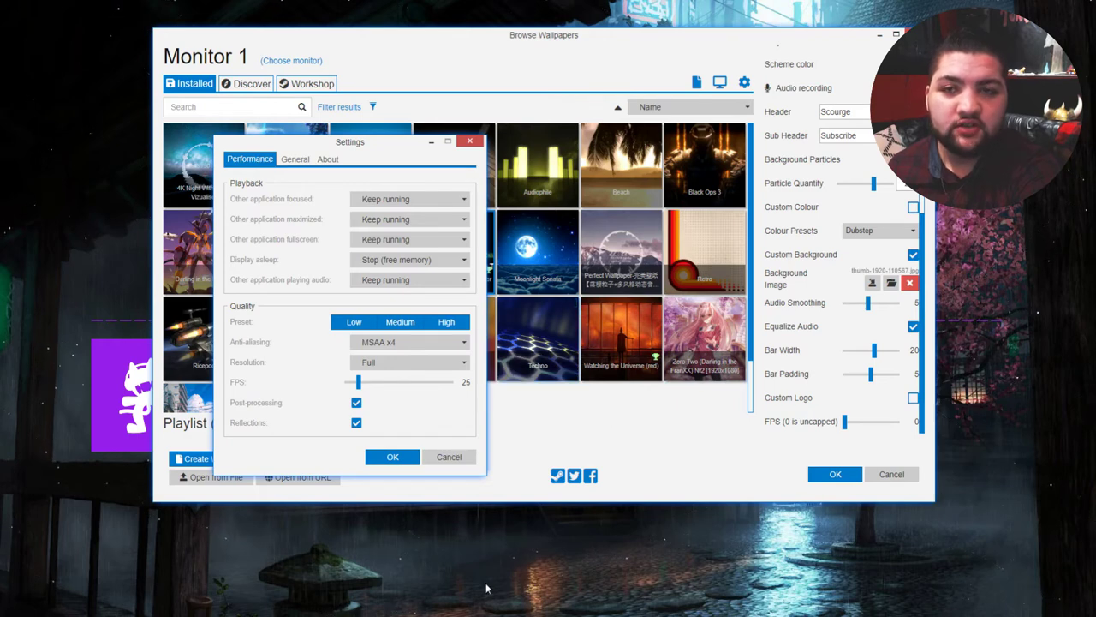
left_click(395, 456)
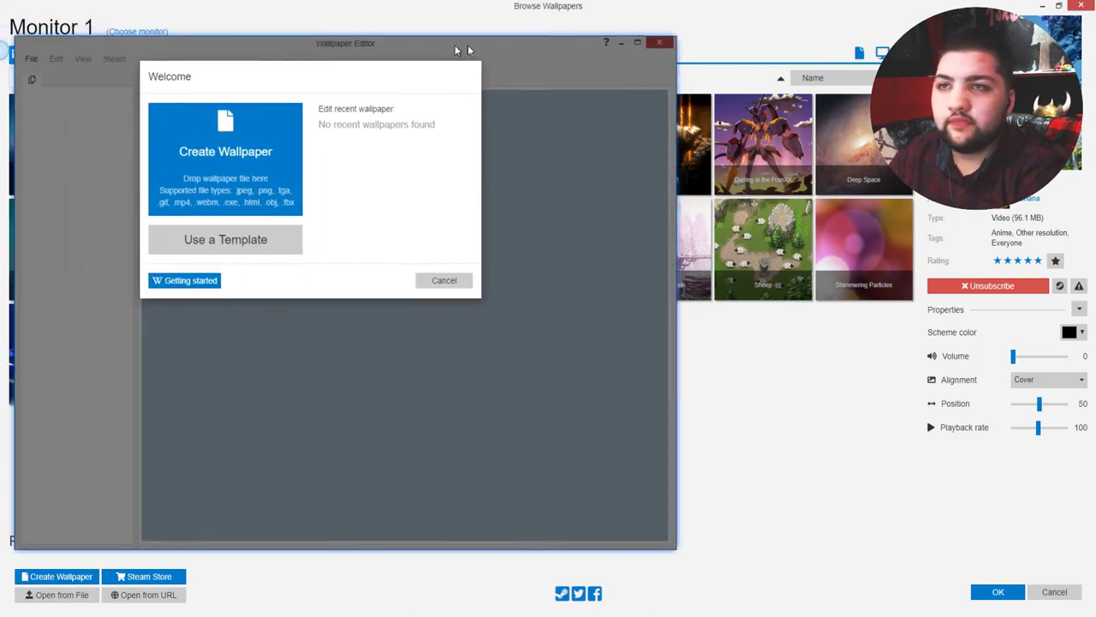
- Create a new wallpaper project named ggg from the Flag template
left_click_drag(452, 55, 597, 58)
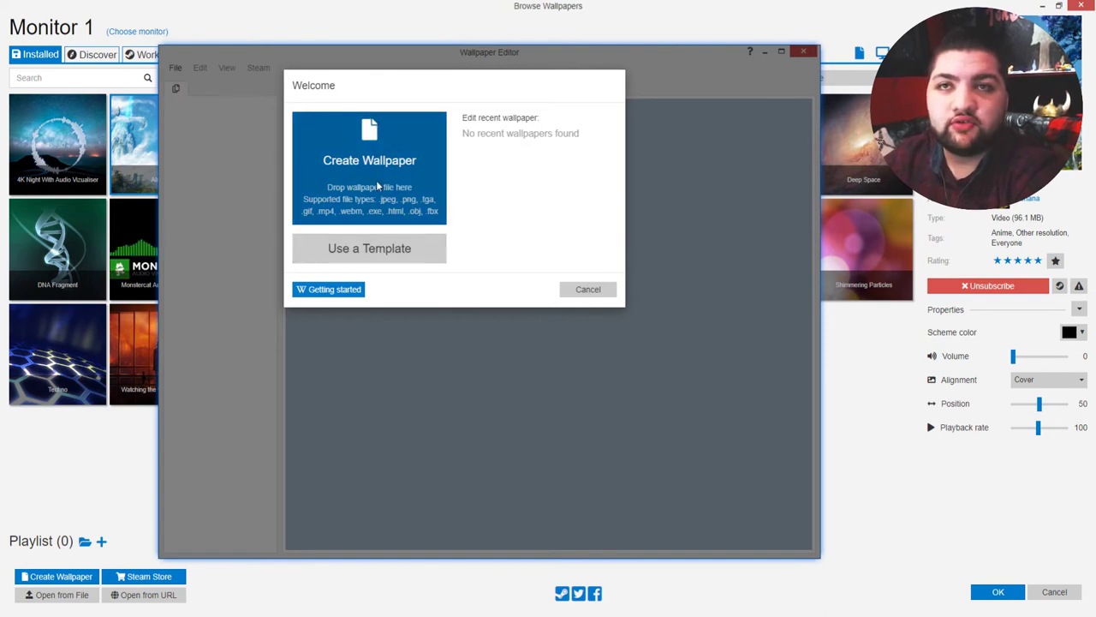
left_click(395, 248)
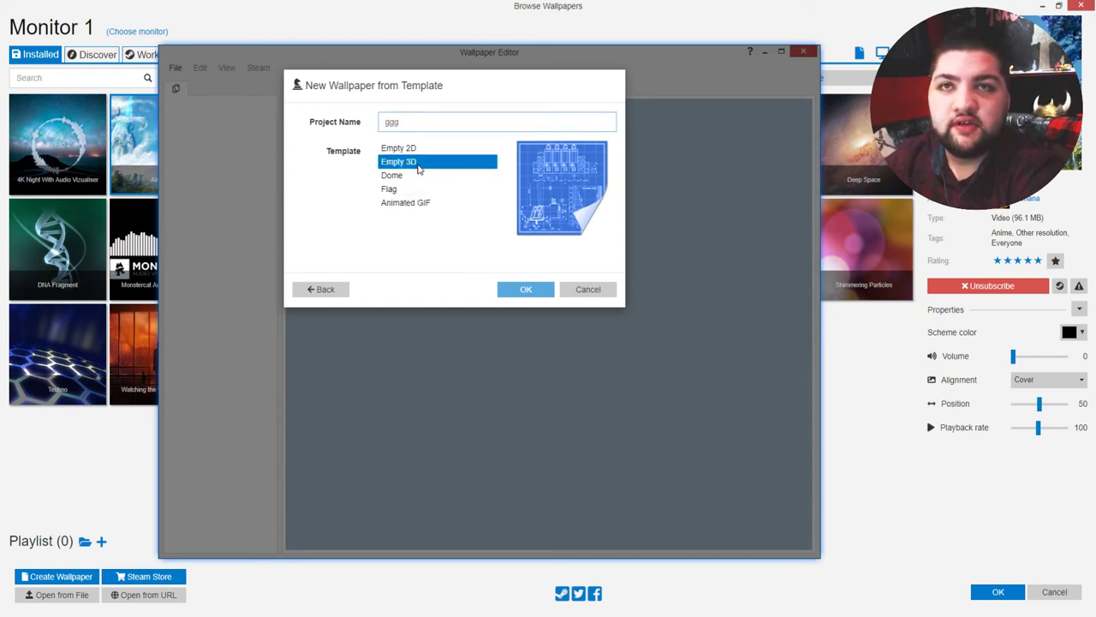
left_click(416, 189)
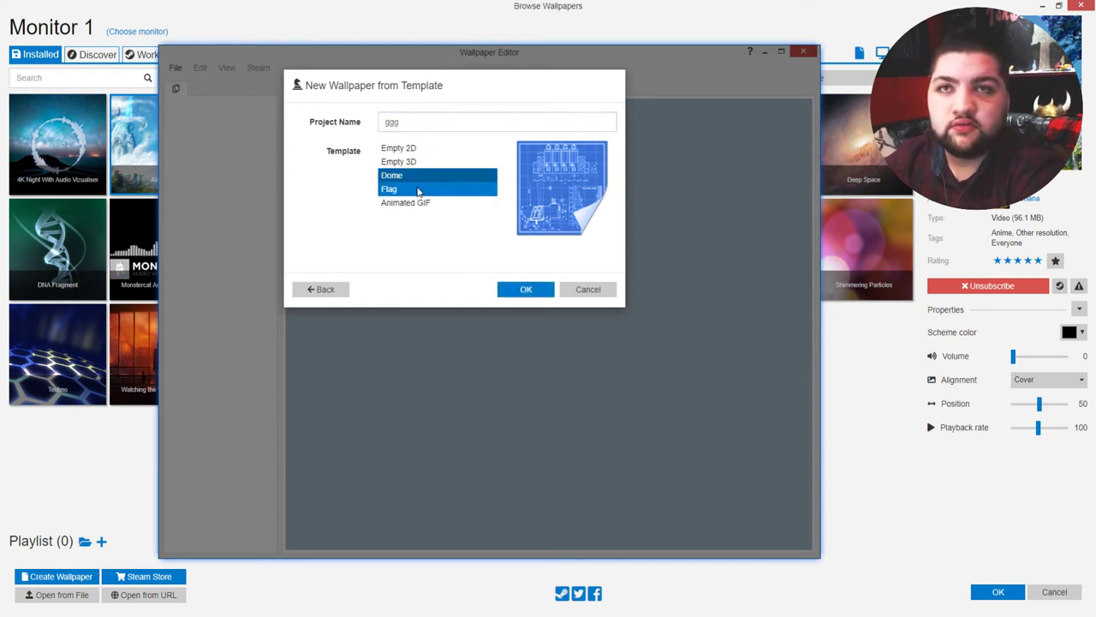
left_click(526, 289)
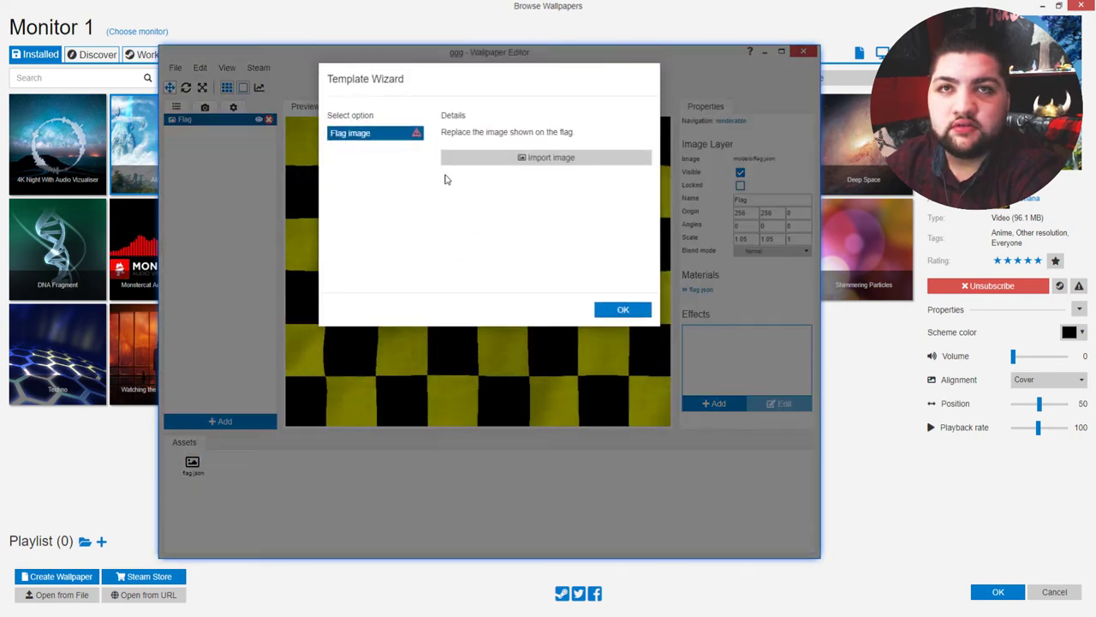
- Import the image "3" from the edits folder as the flag image and finish the template wizard
left_click(545, 157)
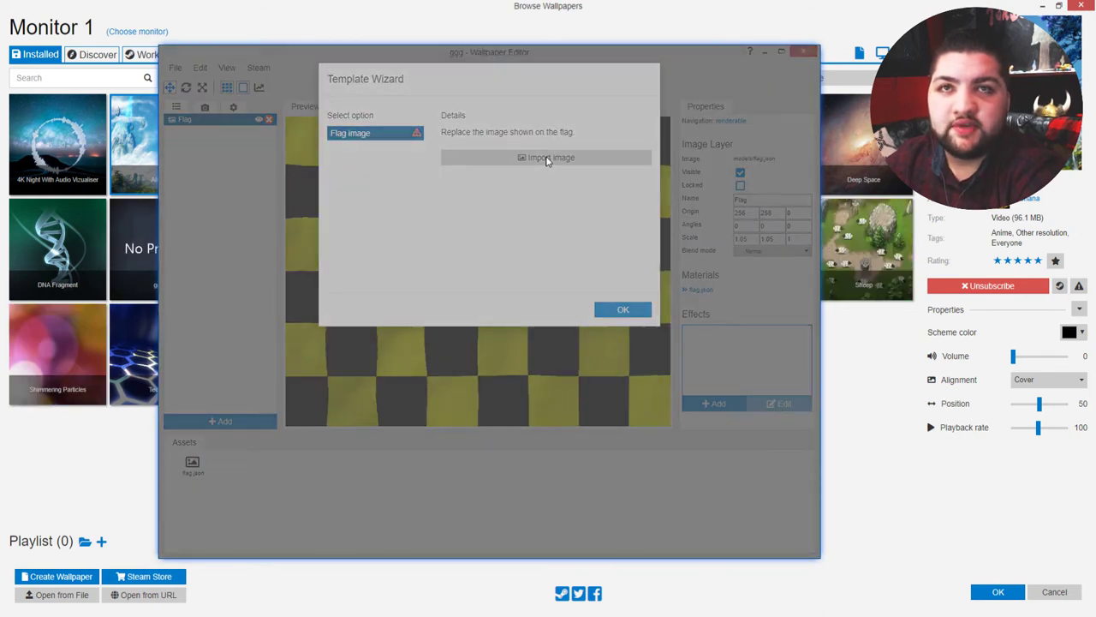
double_click(196, 99)
left_click(255, 159)
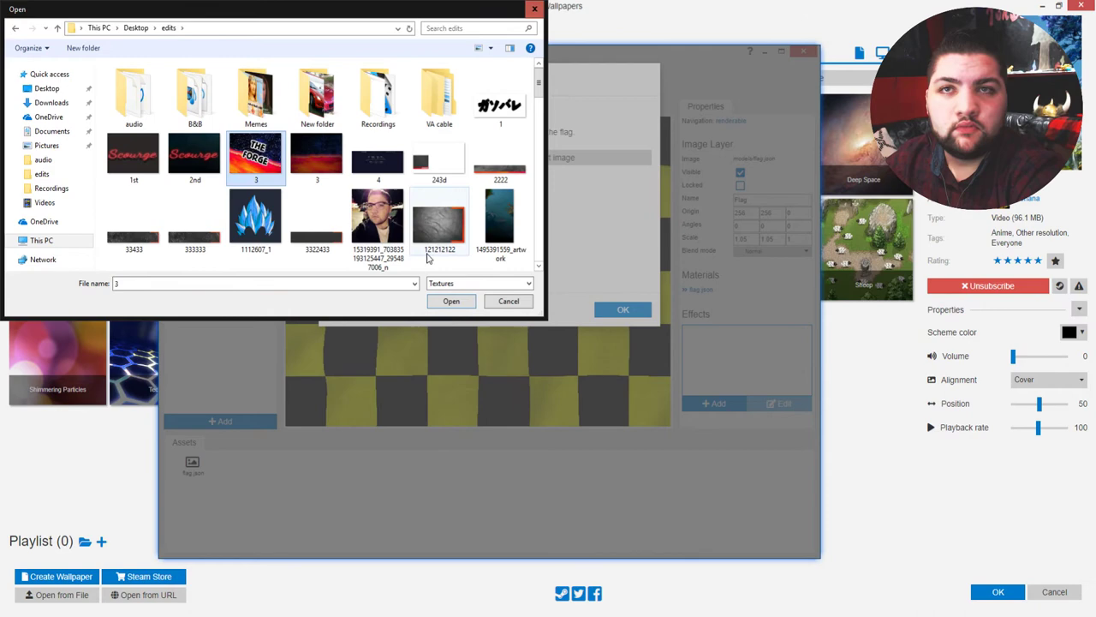
left_click(465, 304)
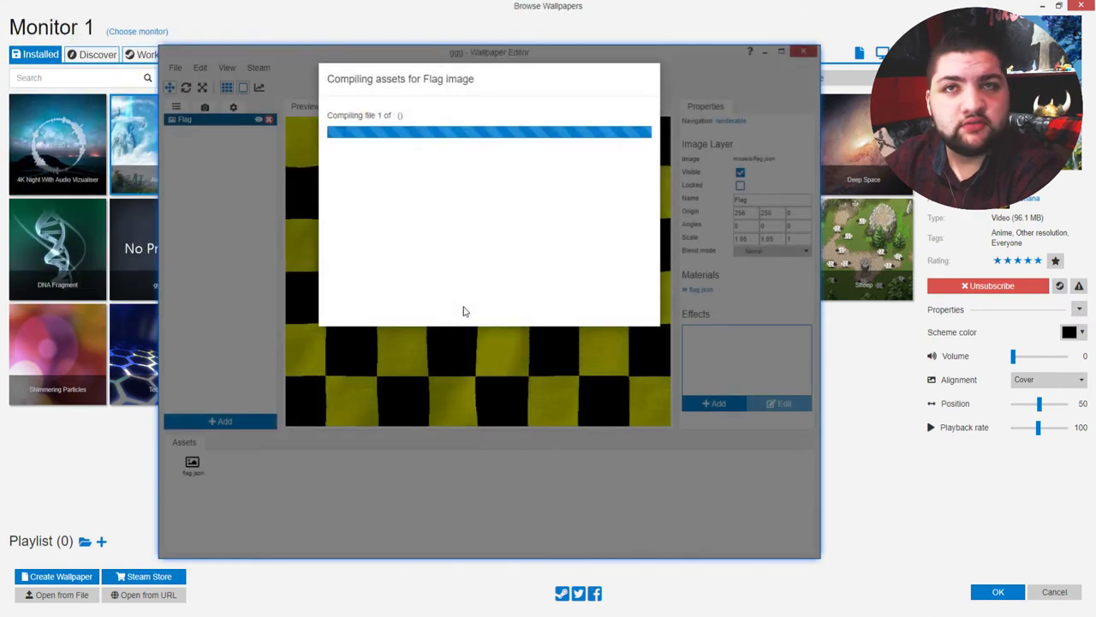
left_click(629, 310)
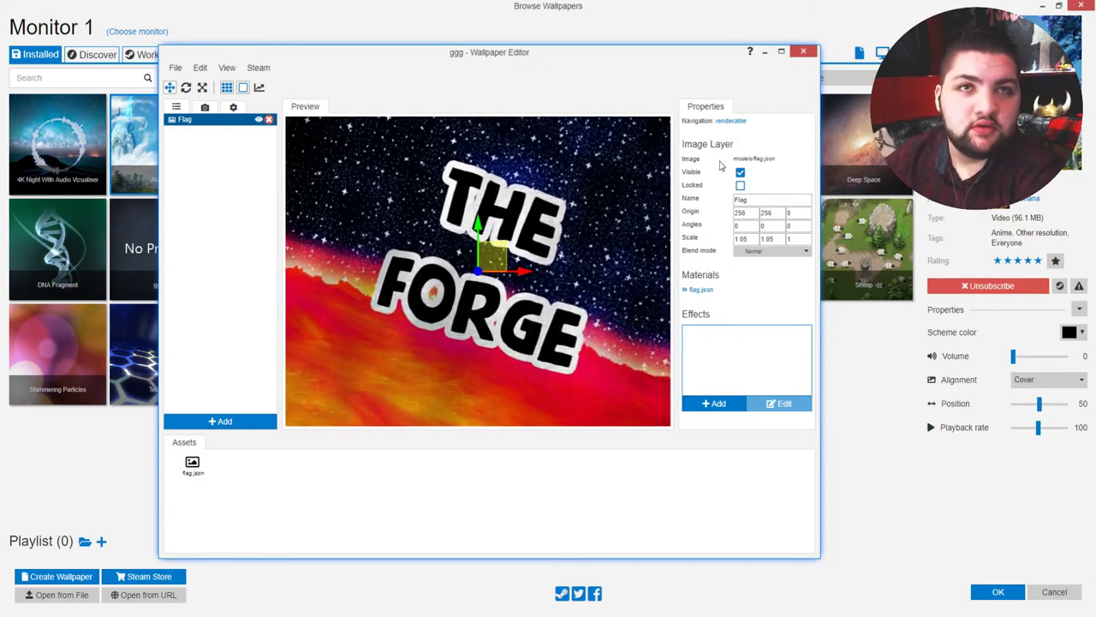
- Add the Clouds effect to the flag layer, apply the project as the wallpaper, and minimize the wallpaper browser
left_click(714, 402)
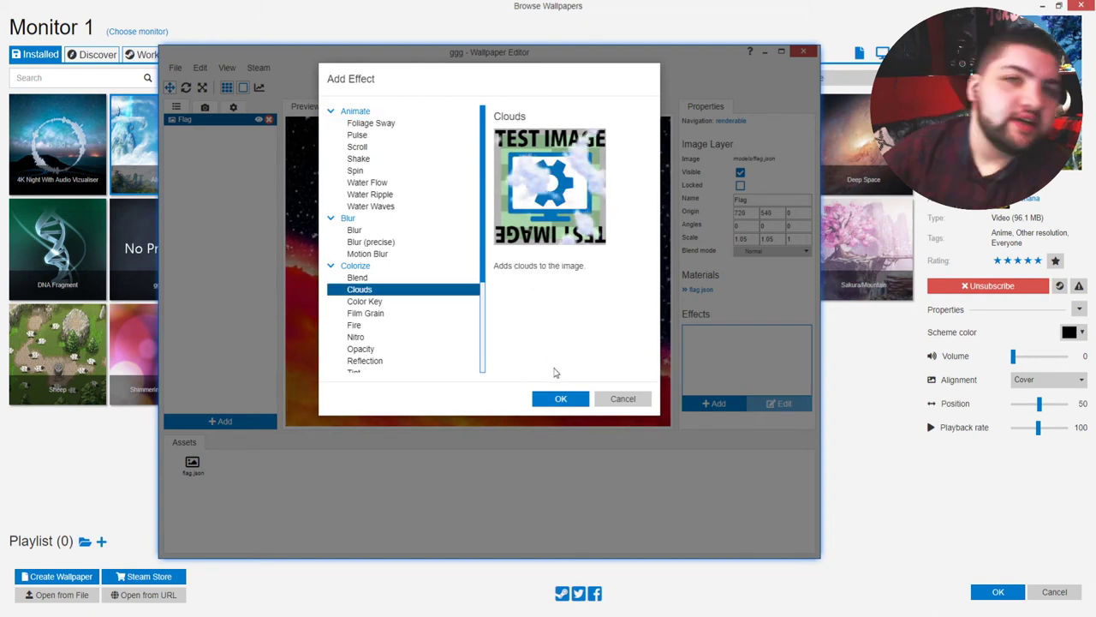
left_click(572, 399)
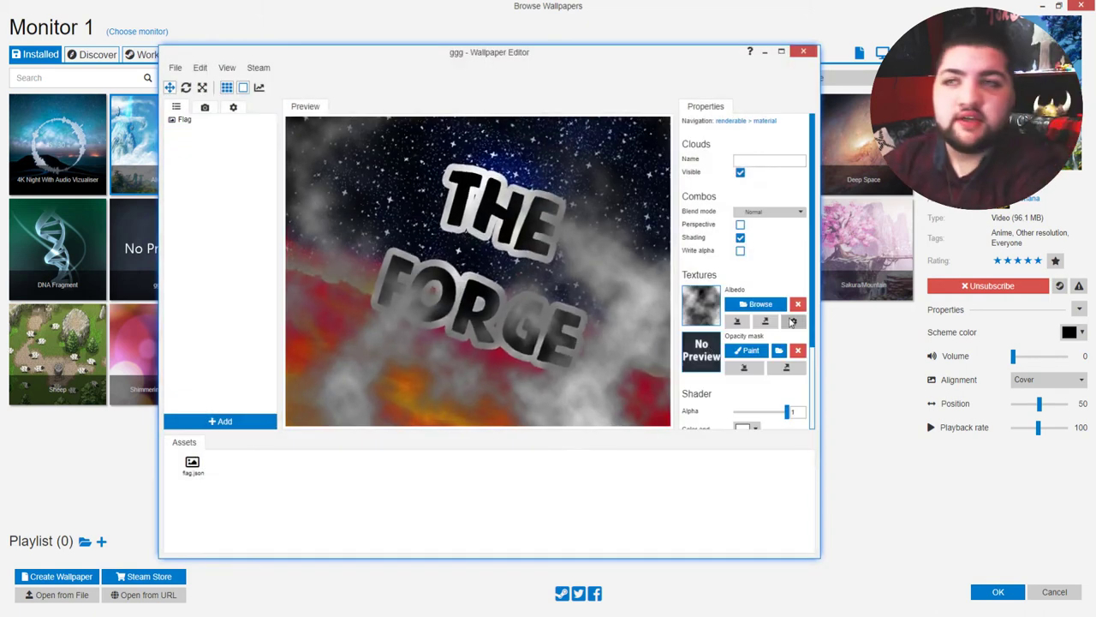
left_click(175, 66)
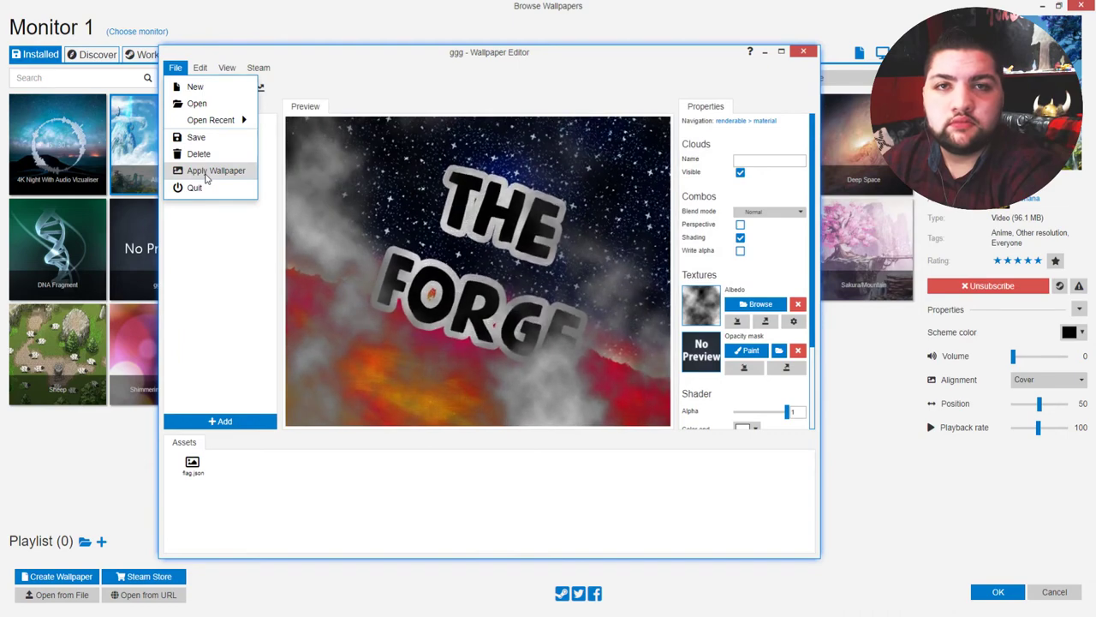
left_click(214, 170)
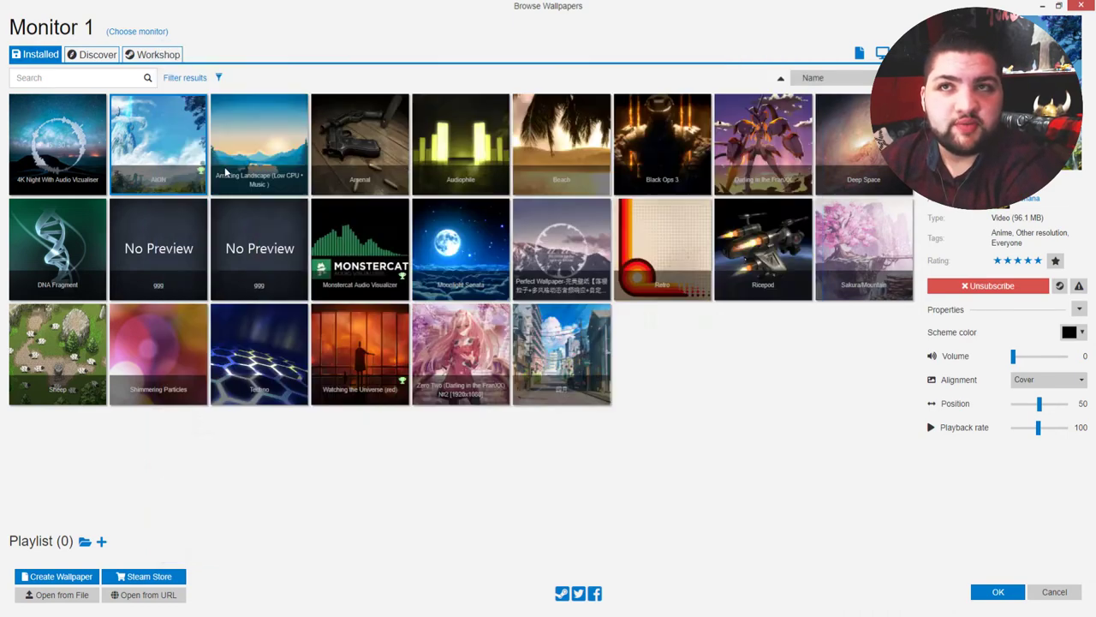
left_click(1043, 6)
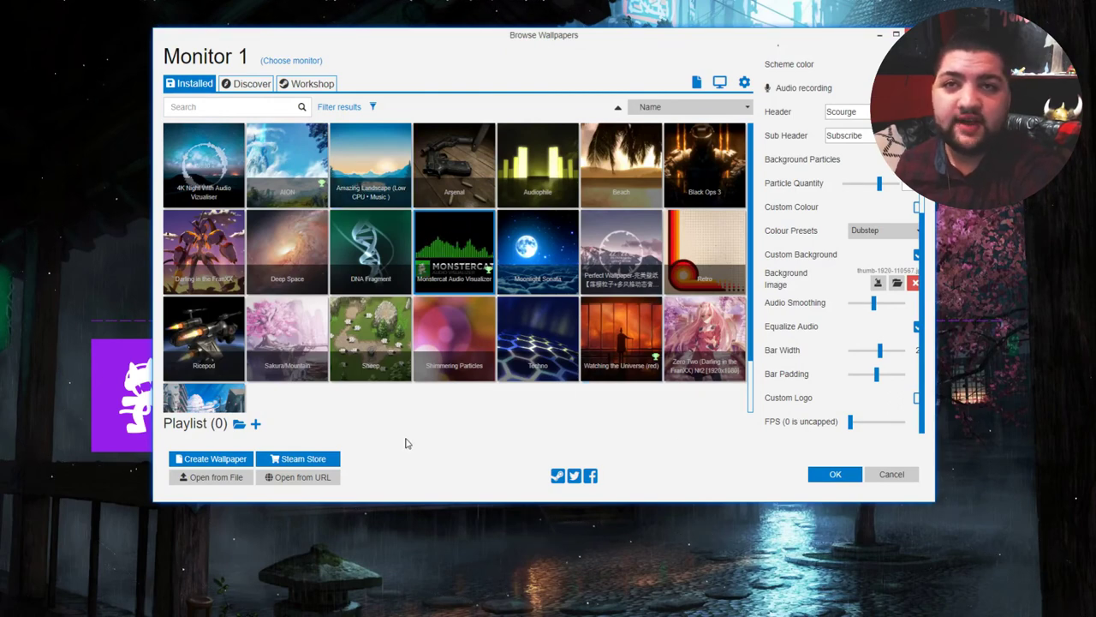
- Apply the installed 4K Night With Audio Vizualiser wallpaper
left_click(212, 153)
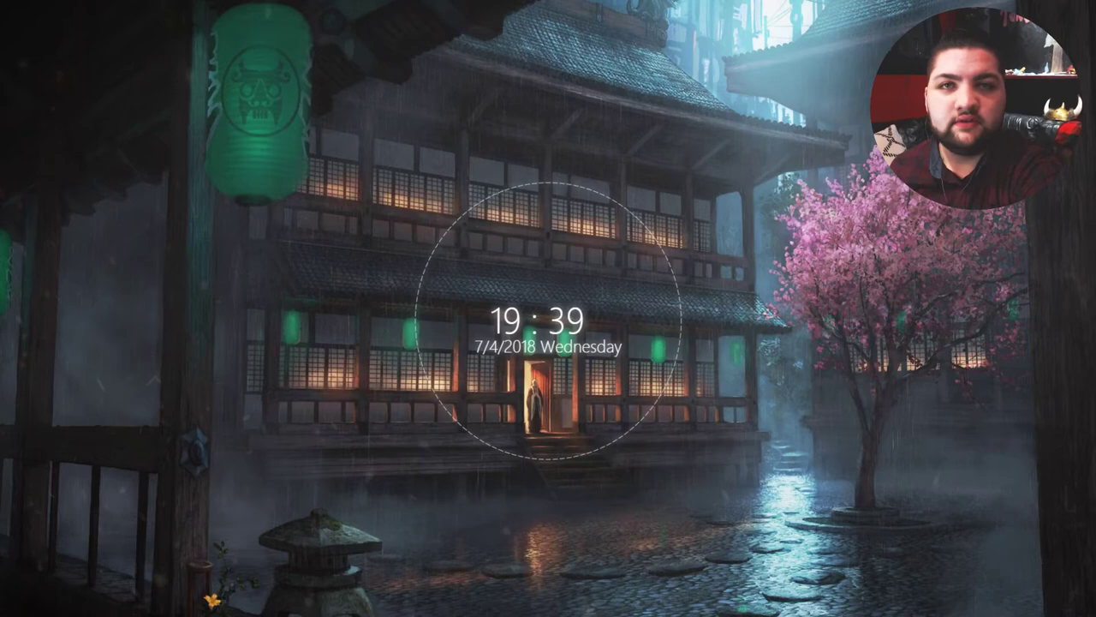